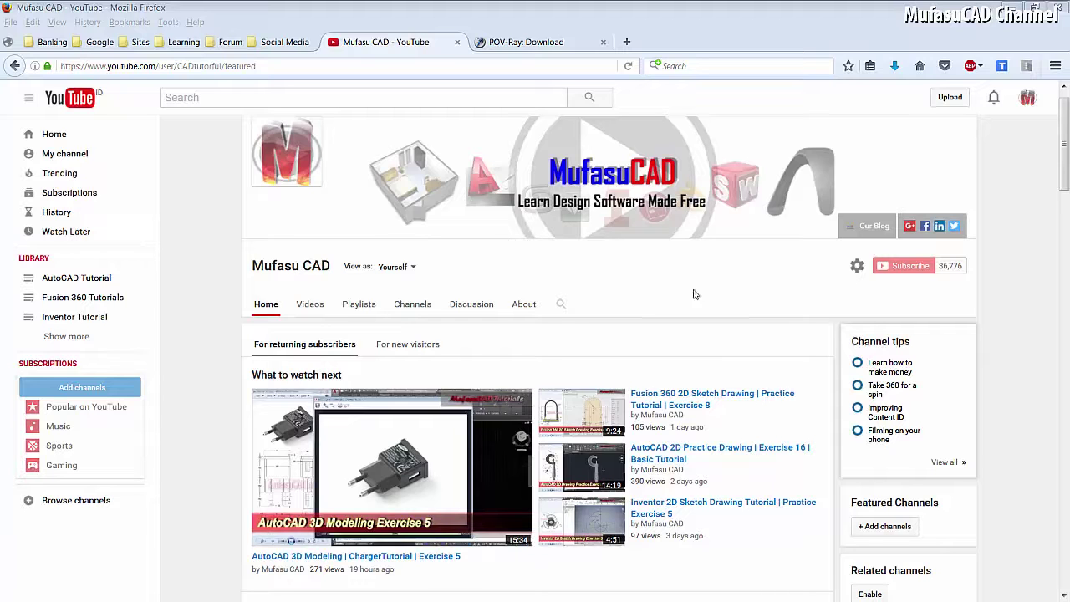
- Check the POV-Ray download page in Firefox, then minimize the browser to show the desktop
click(546, 44)
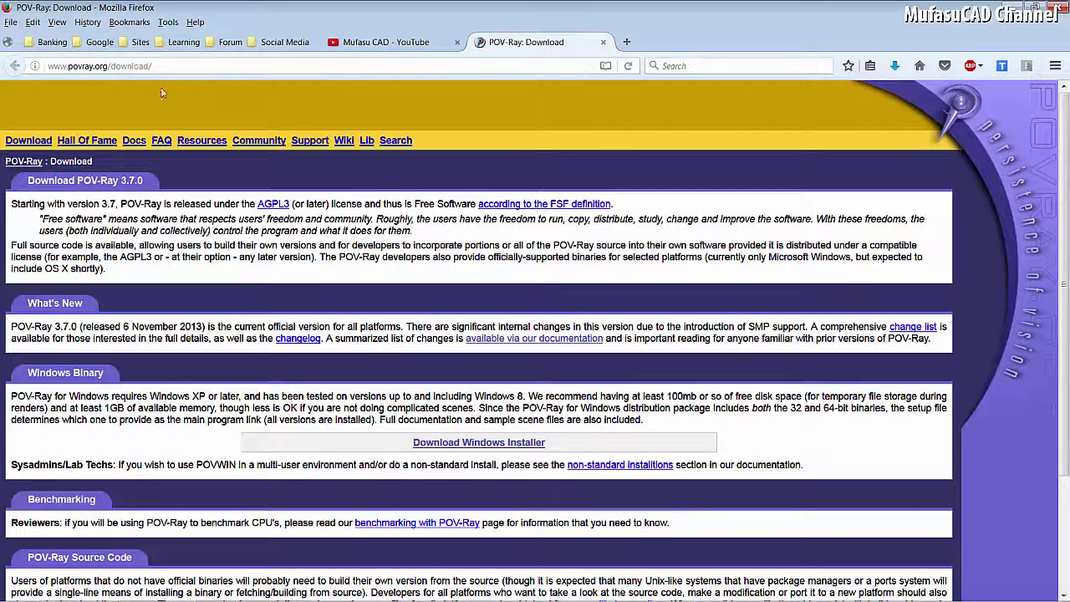
mouse_move(334, 65)
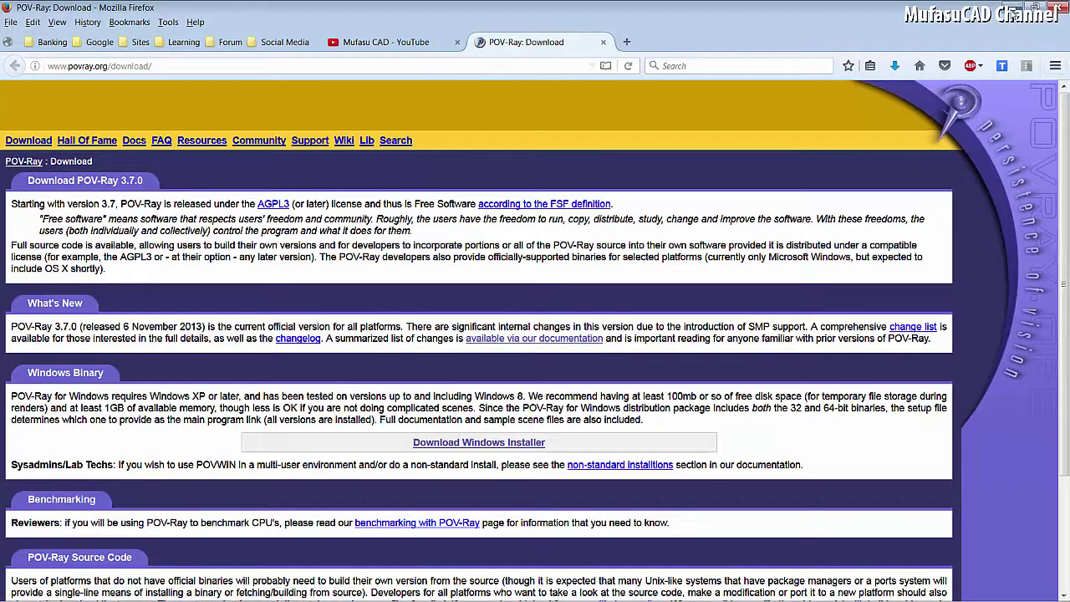
click(1010, 10)
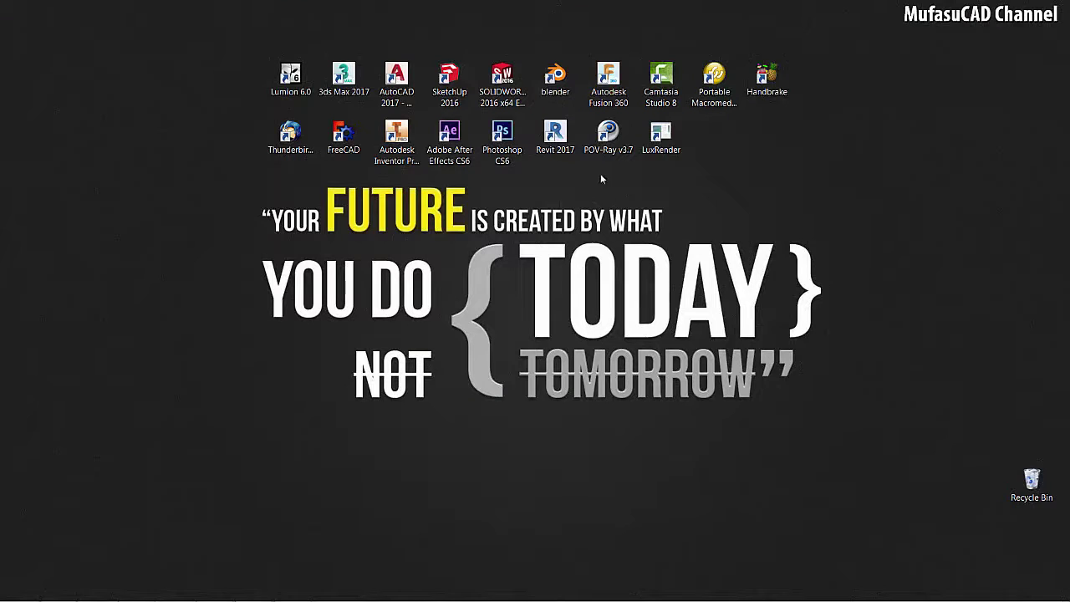
- Set POV-Ray v3.7's Script I/O Restrictions to No Restrictions, then close POV-Ray
double_click(608, 144)
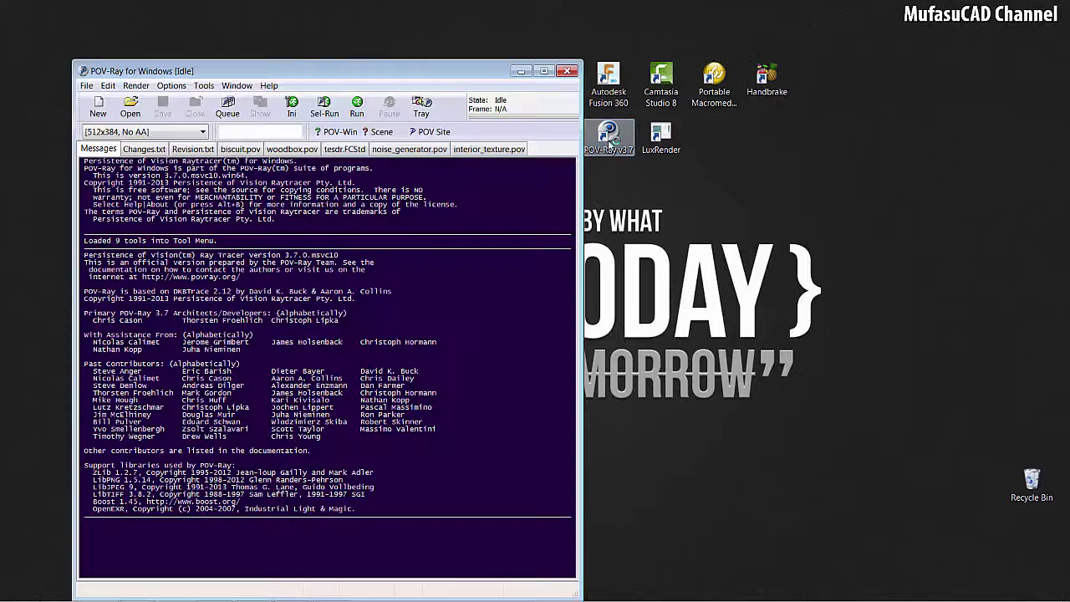
click(170, 86)
mouse_move(213, 176)
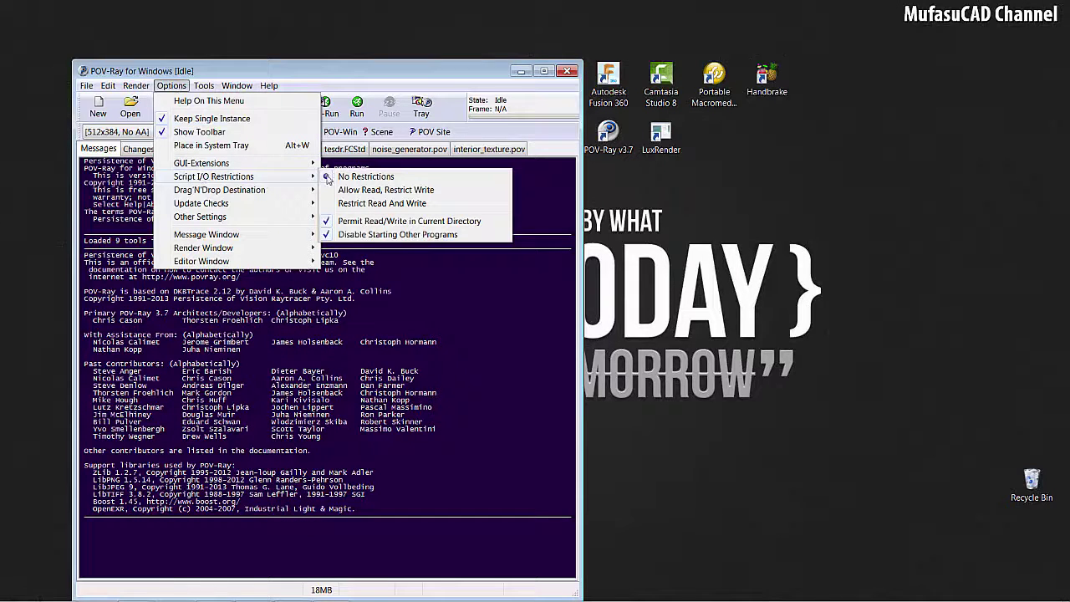
click(389, 181)
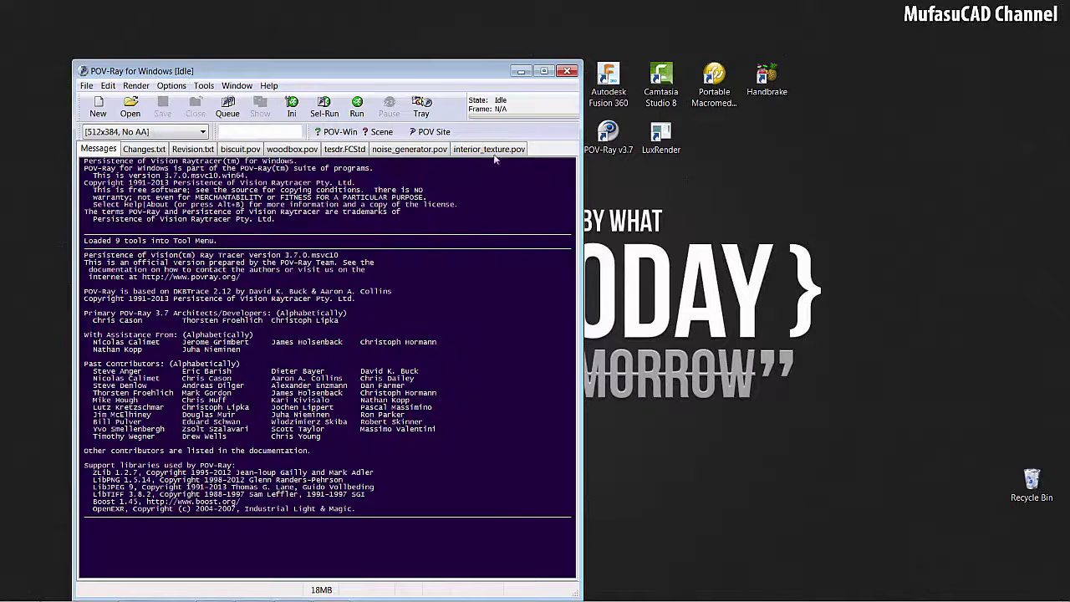
click(567, 71)
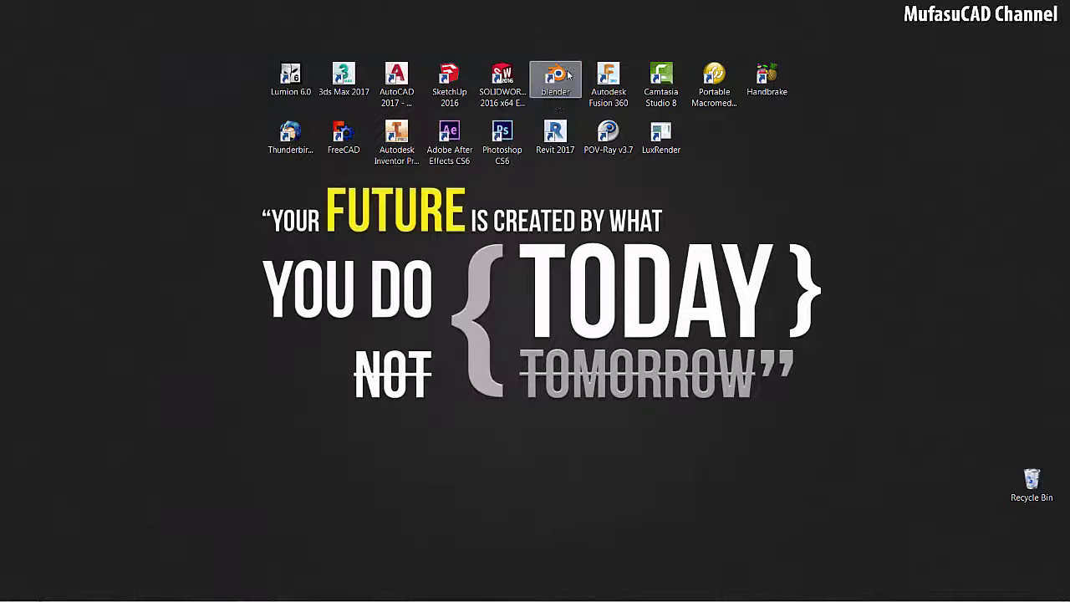
- Launch FreeCAD, create a new Unnamed document and switch to the Part workbench
click(340, 148)
double_click(341, 148)
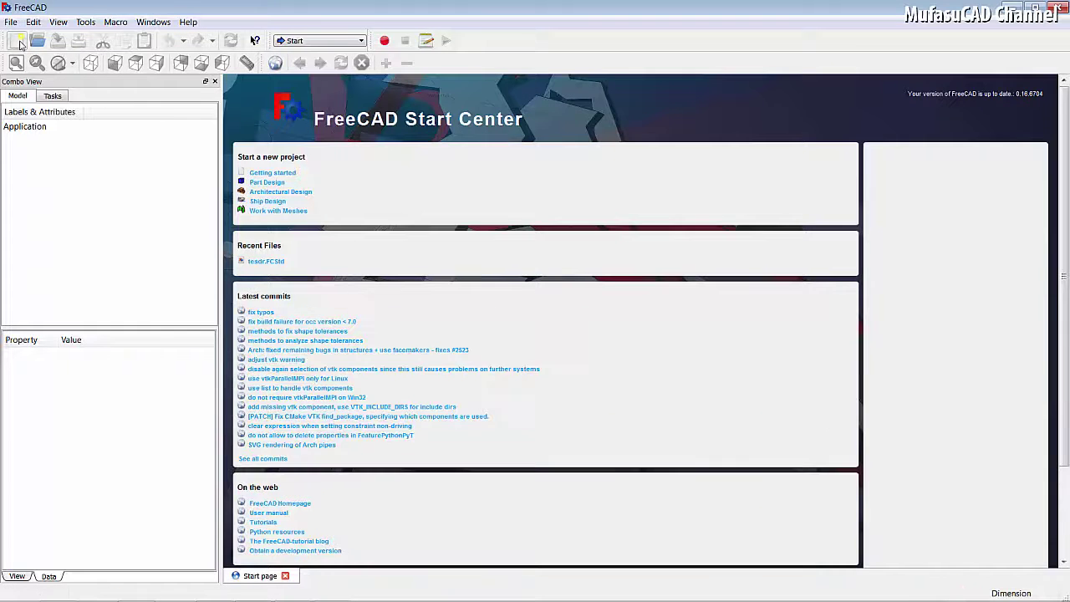
click(17, 40)
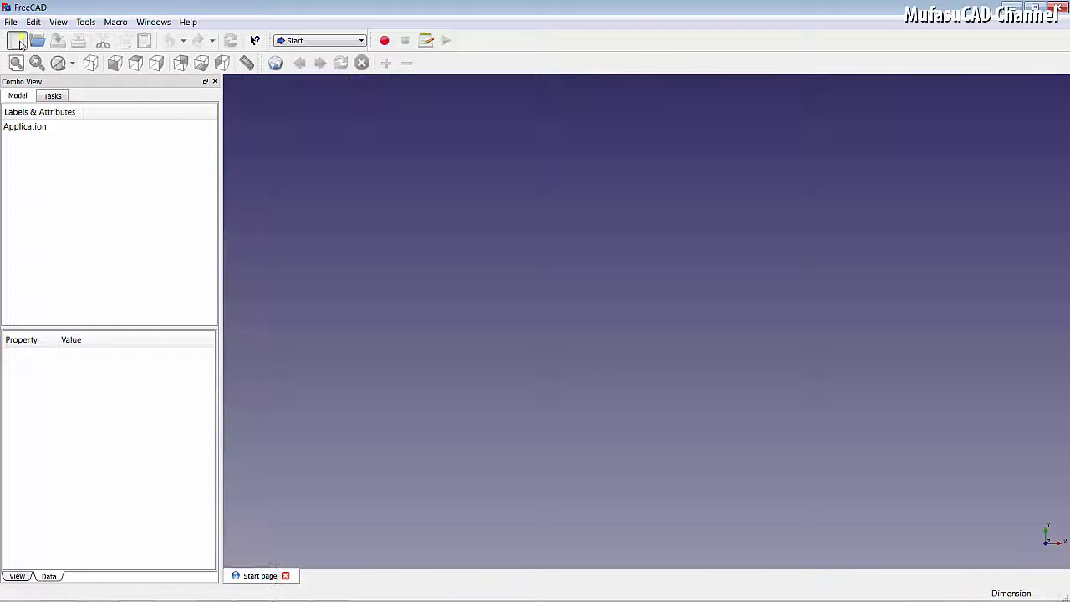
click(354, 40)
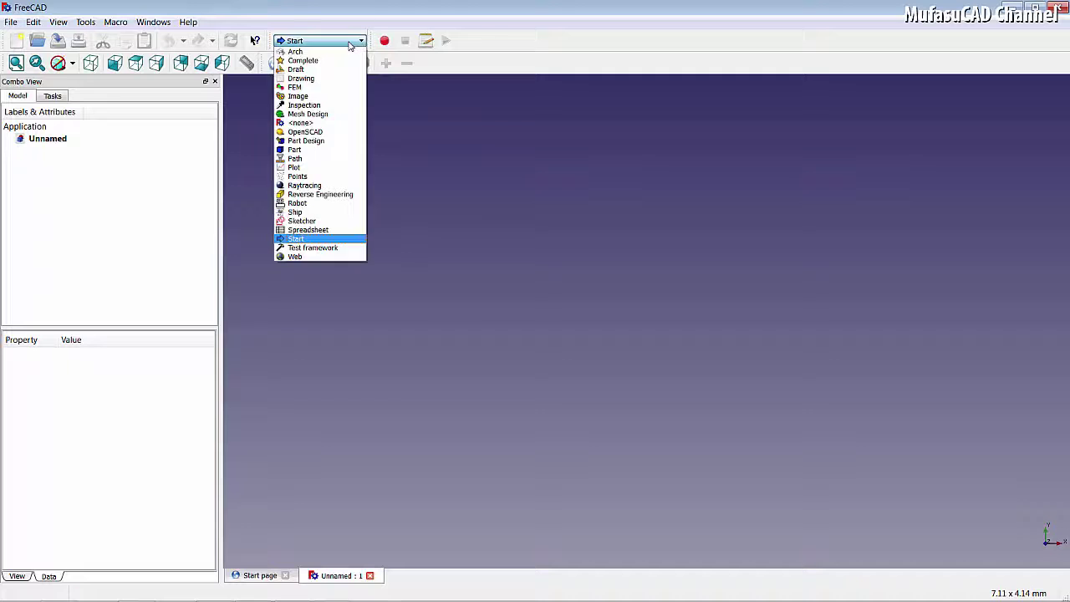
click(319, 150)
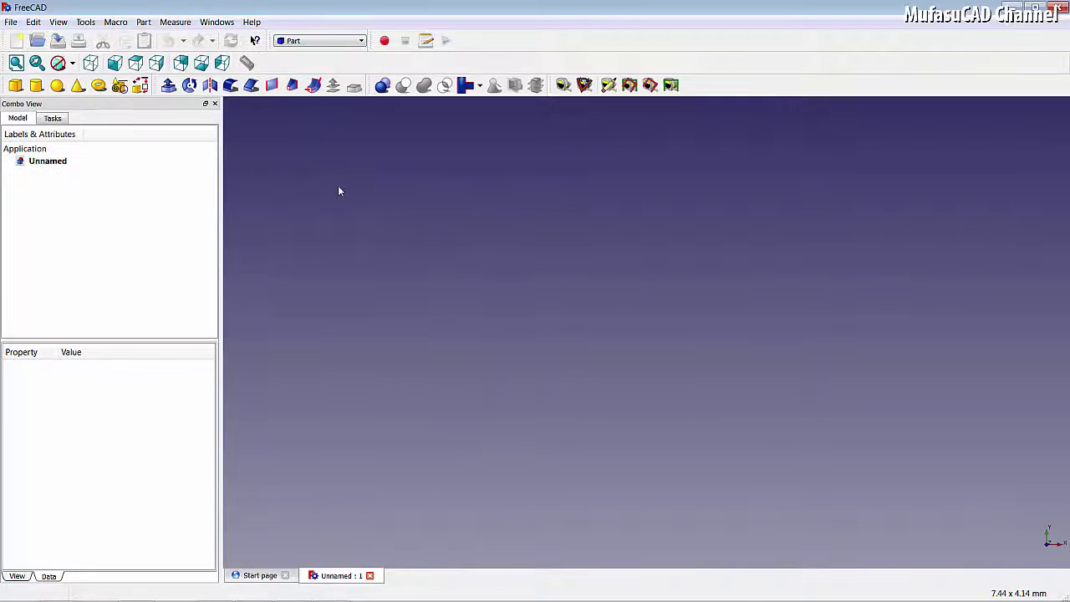
- Add a Cube solid and orbit the view to show its top and sides
click(15, 84)
scroll(590, 299, down, 1)
scroll(603, 309, down, 1)
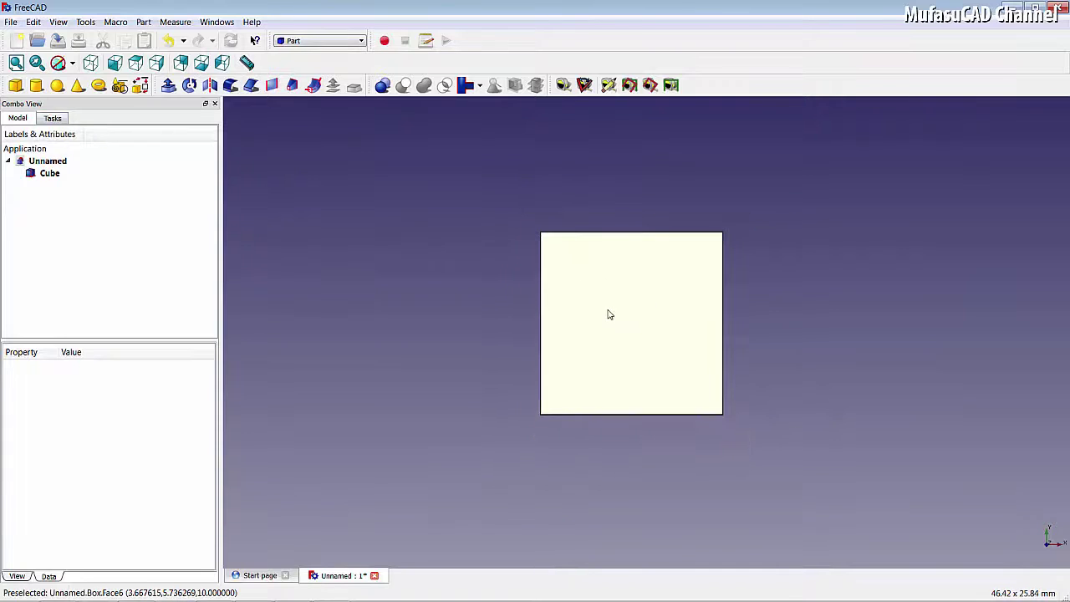
middle_drag(666, 313, 596, 364)
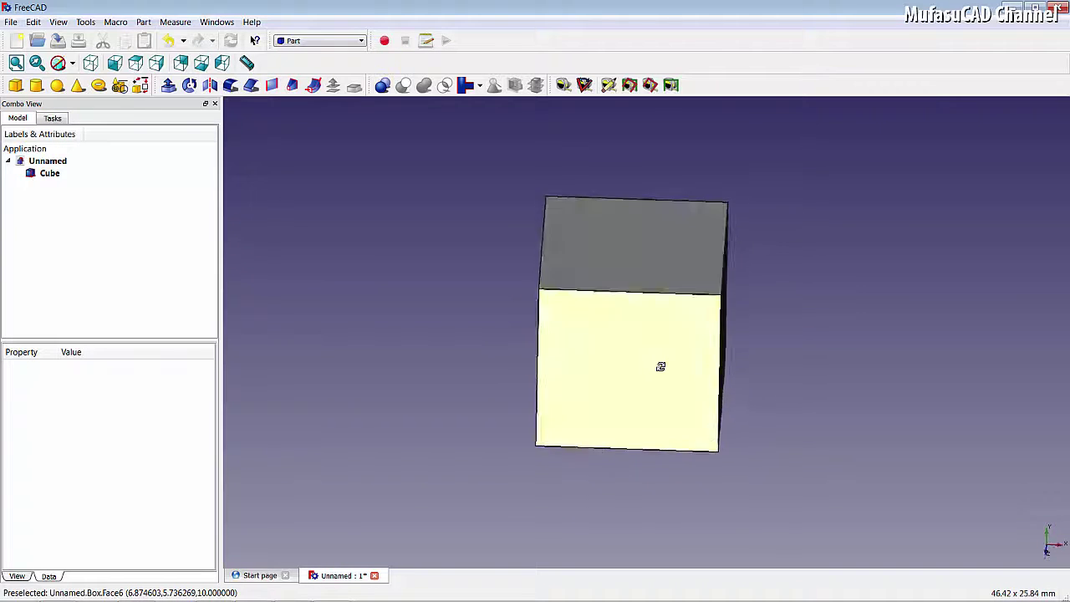
right_click(596, 364)
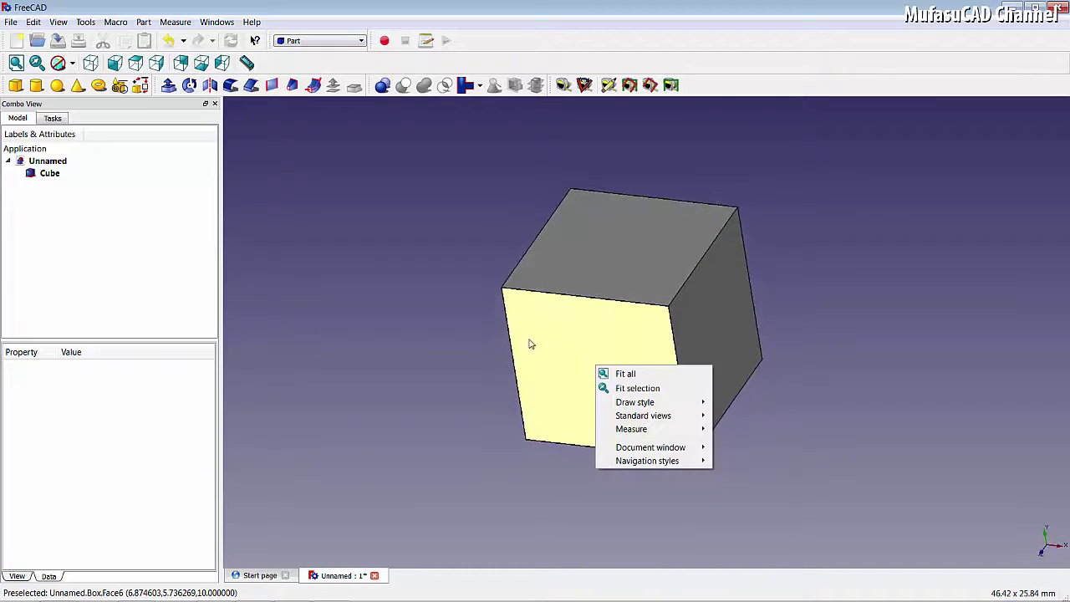
middle_drag(533, 342, 551, 312)
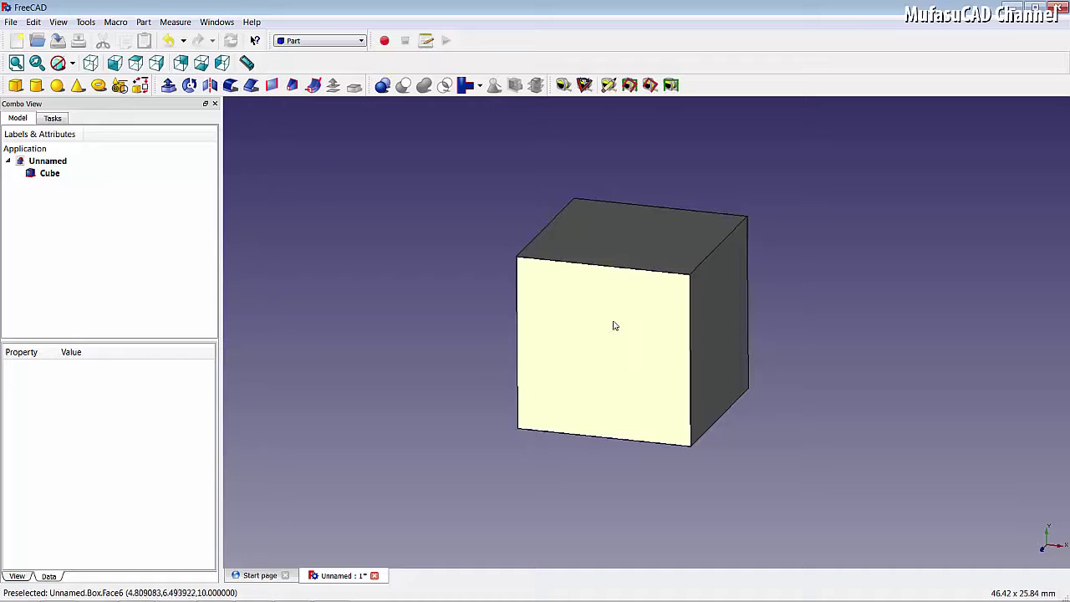
- Switch to the Raytracing workbench and show the Raytracing page of Edit > Preferences
click(327, 40)
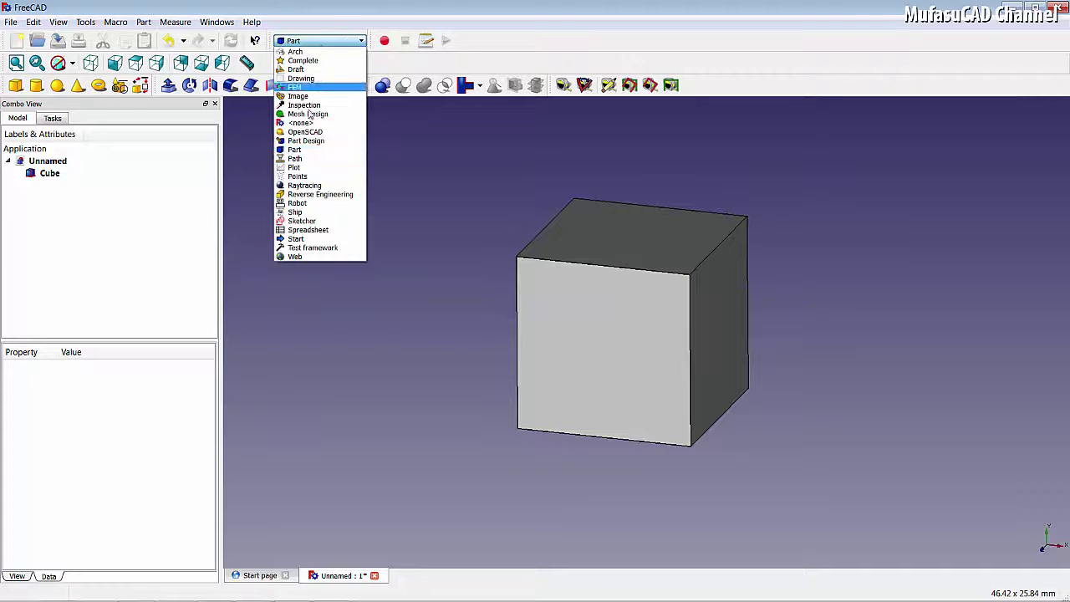
click(307, 186)
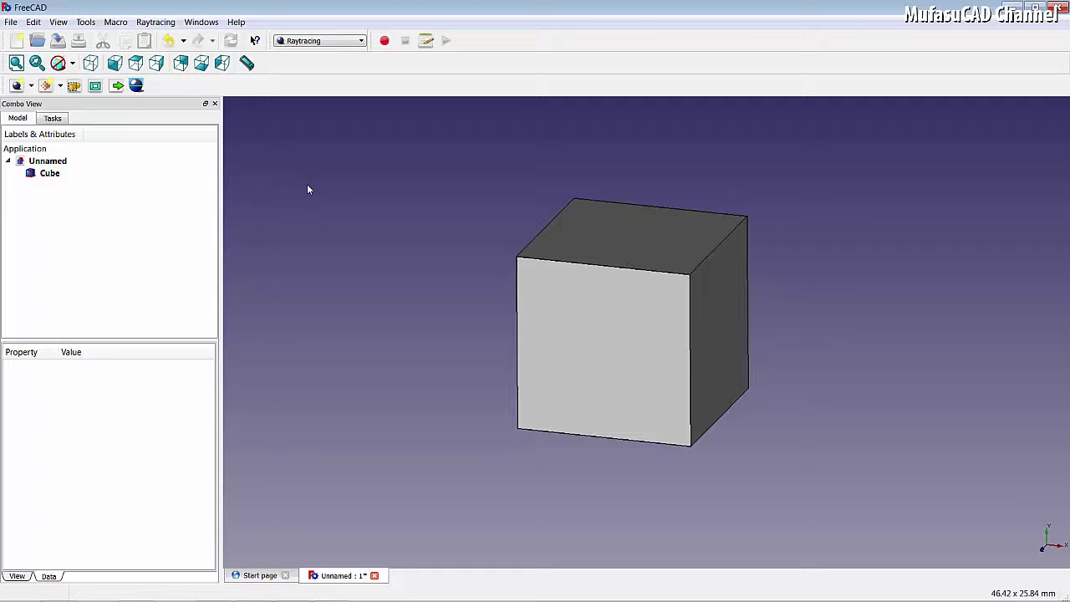
click(33, 23)
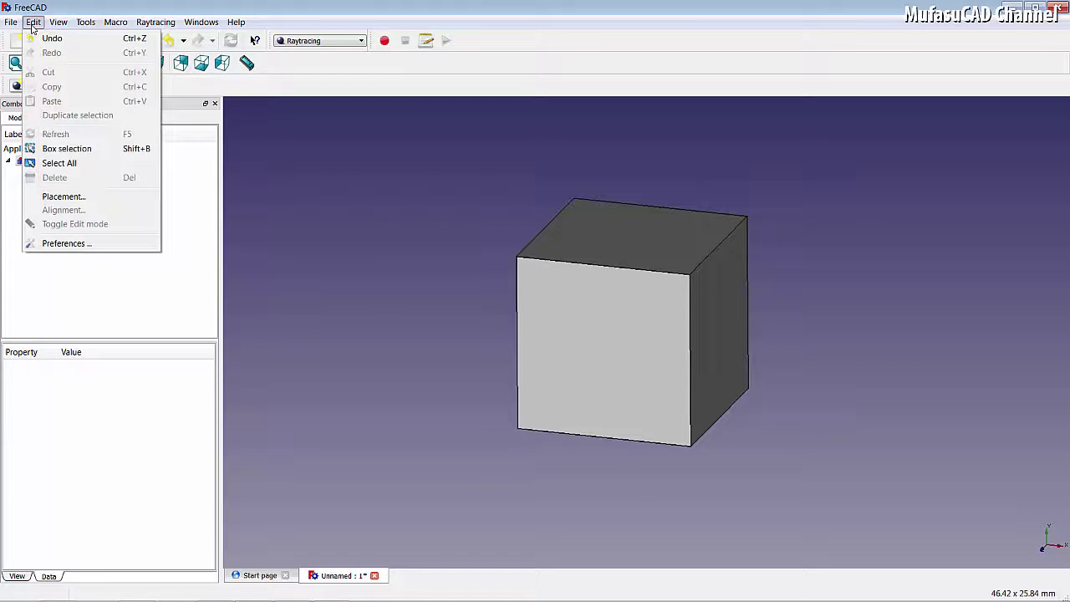
click(95, 245)
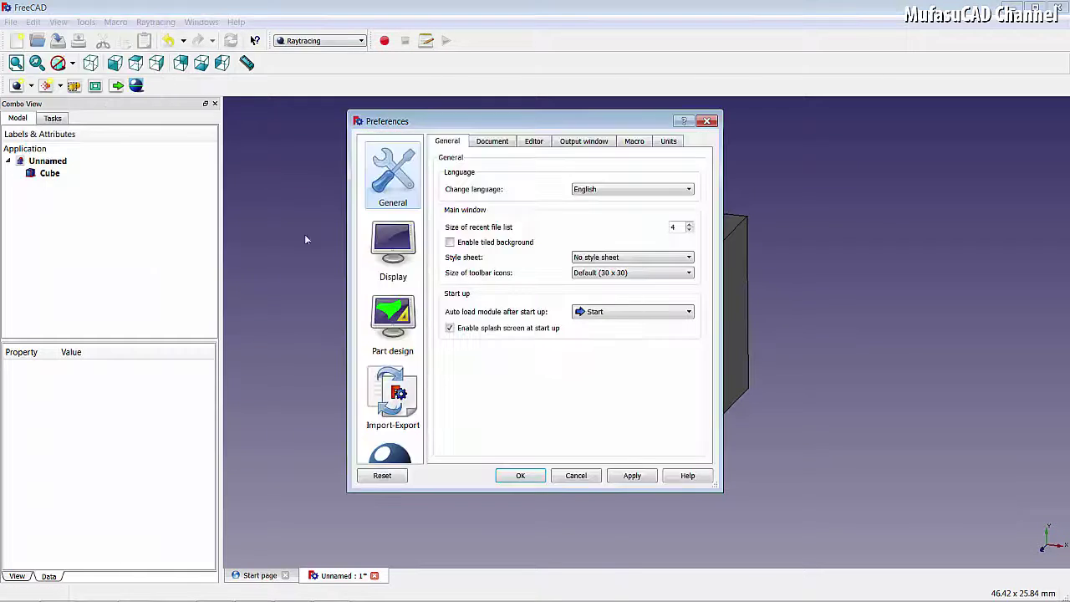
click(386, 452)
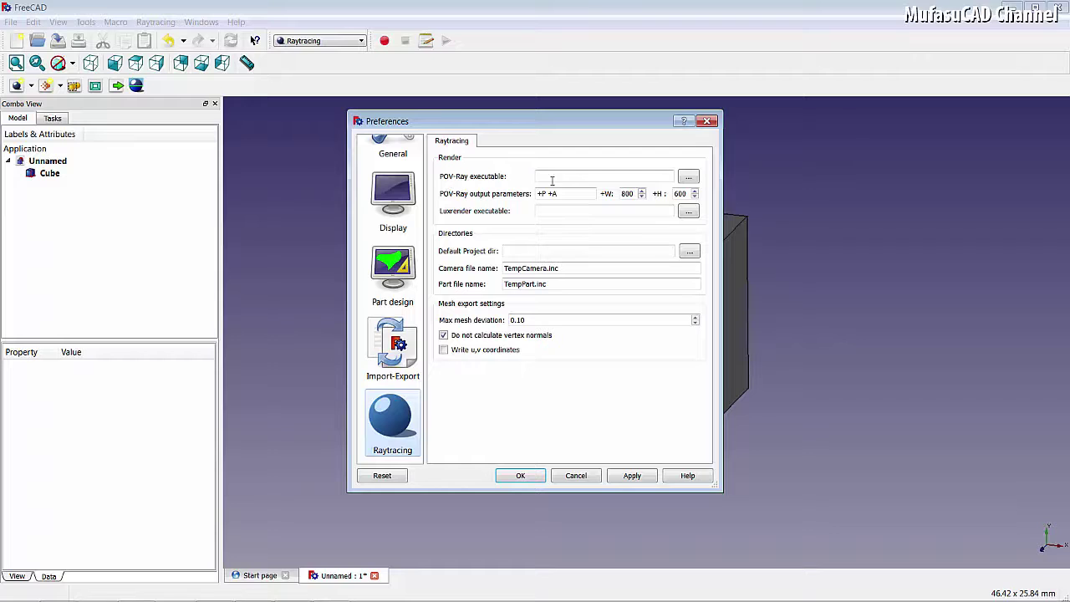
- Browse for the POV-Ray executable, going to Program Files\pov on the Programs (D:) drive
click(688, 178)
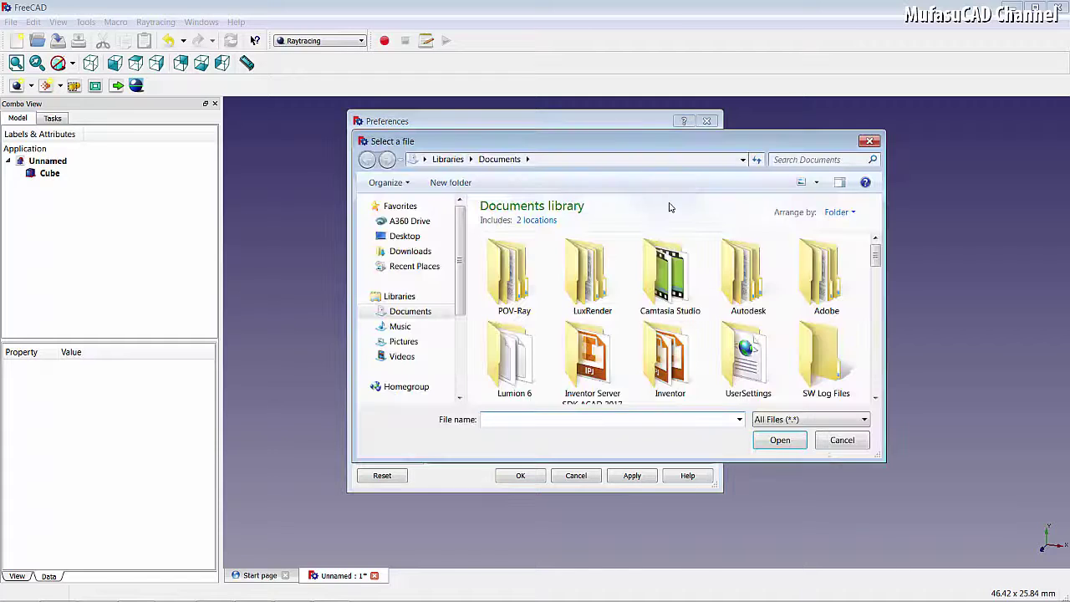
drag(460, 262, 466, 335)
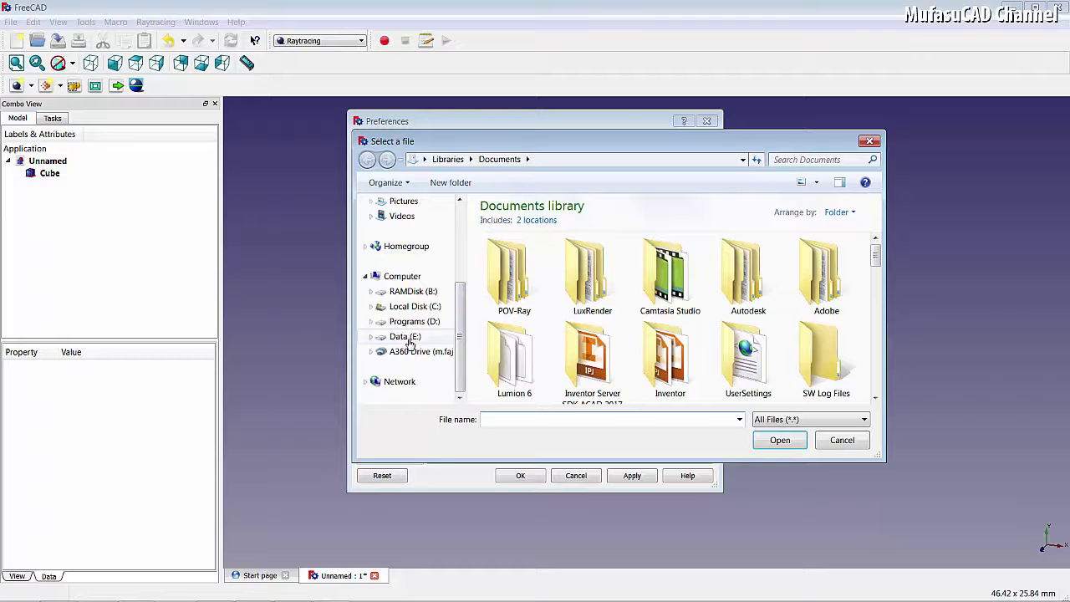
click(406, 336)
click(428, 323)
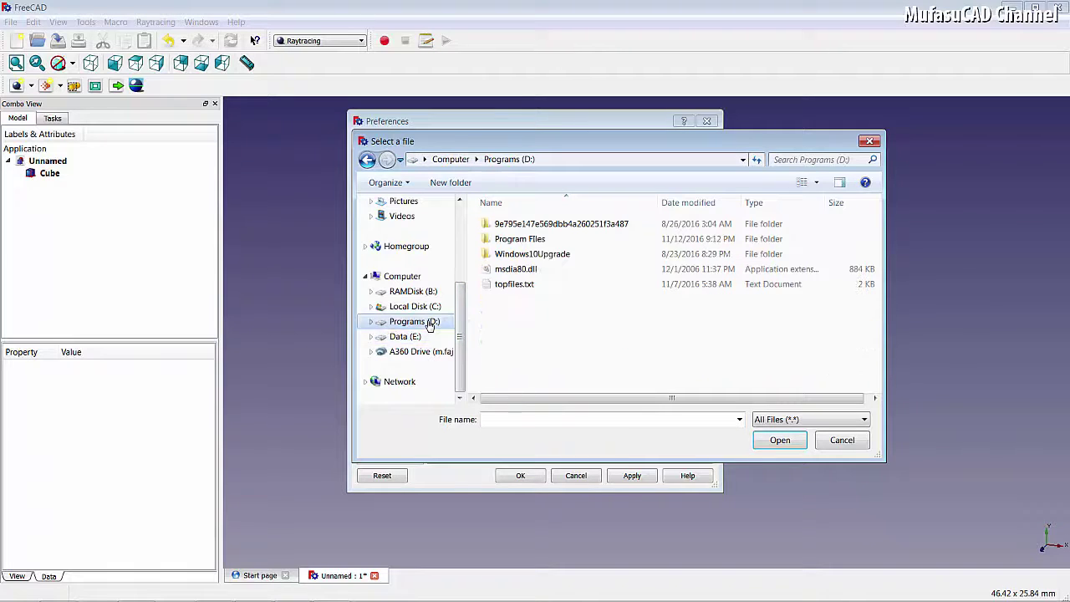
double_click(523, 240)
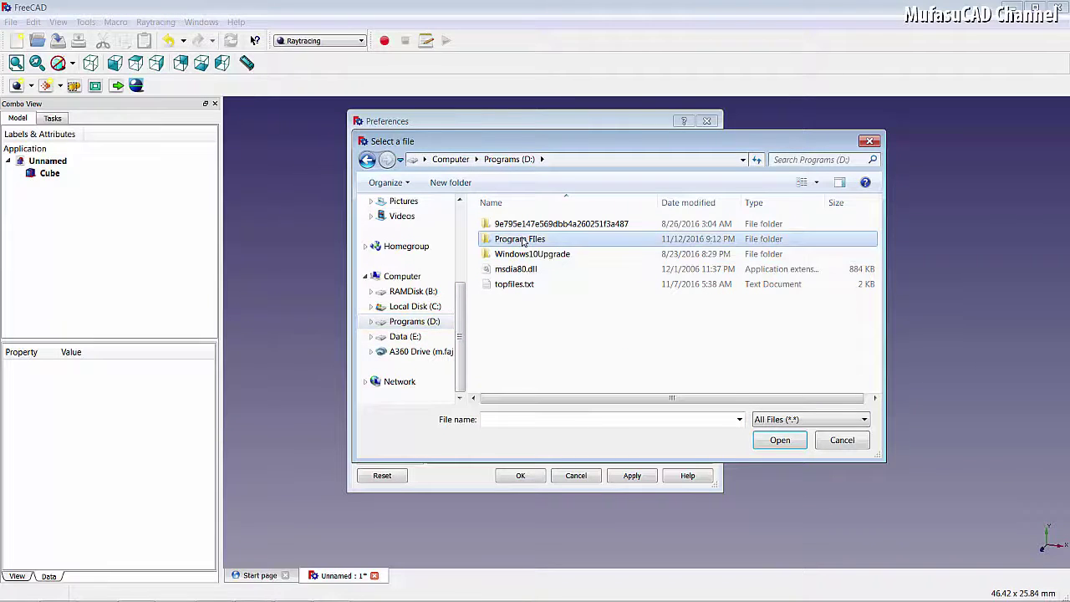
drag(876, 242, 876, 330)
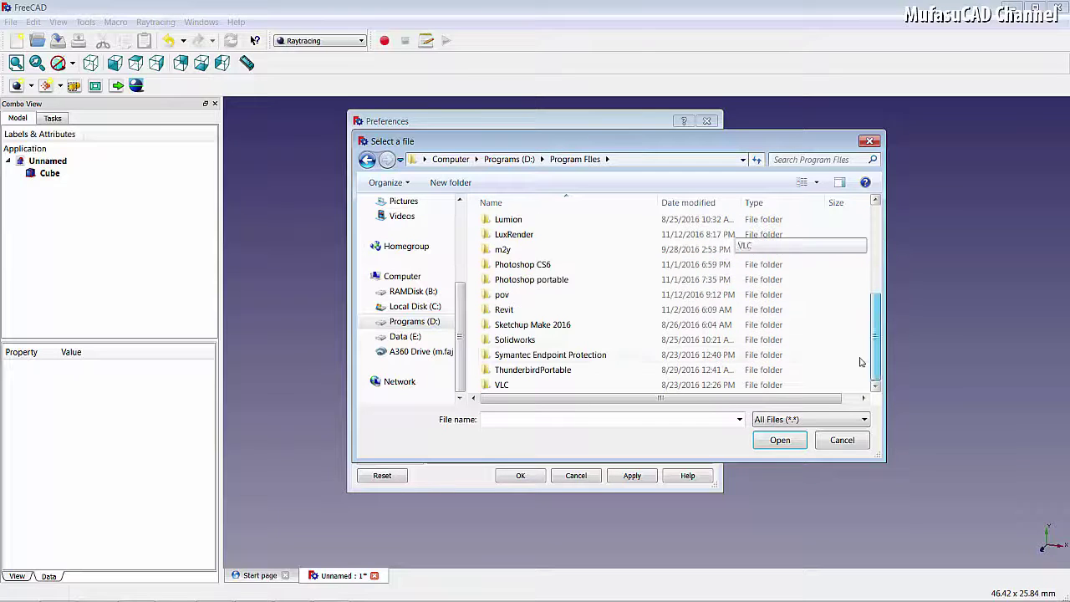
double_click(510, 294)
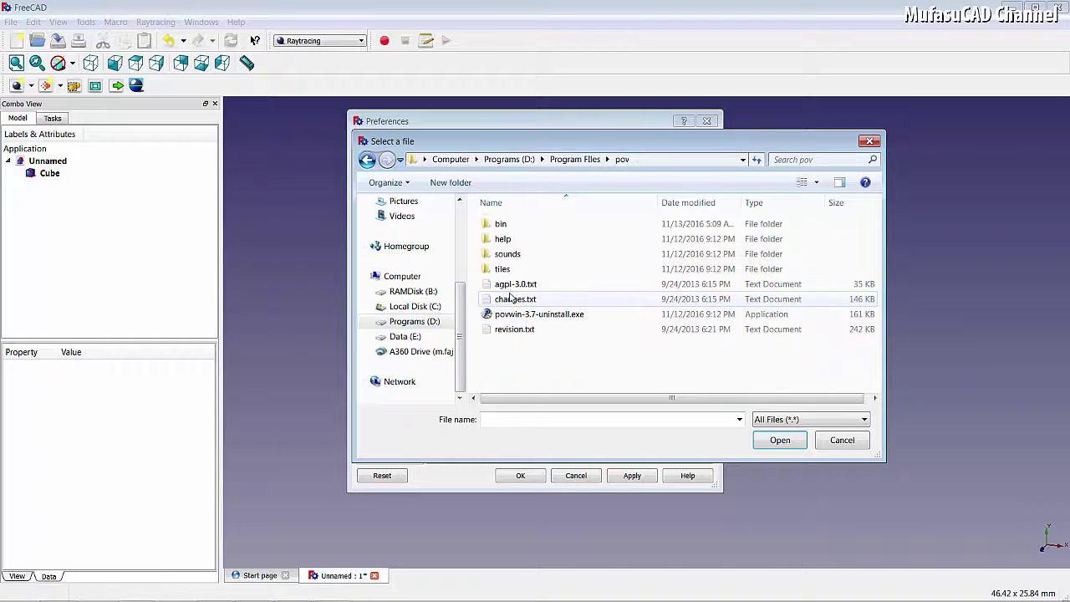
- Choose pvengine32-sse2.exe from the bin folder as the POV-Ray executable and apply
double_click(501, 225)
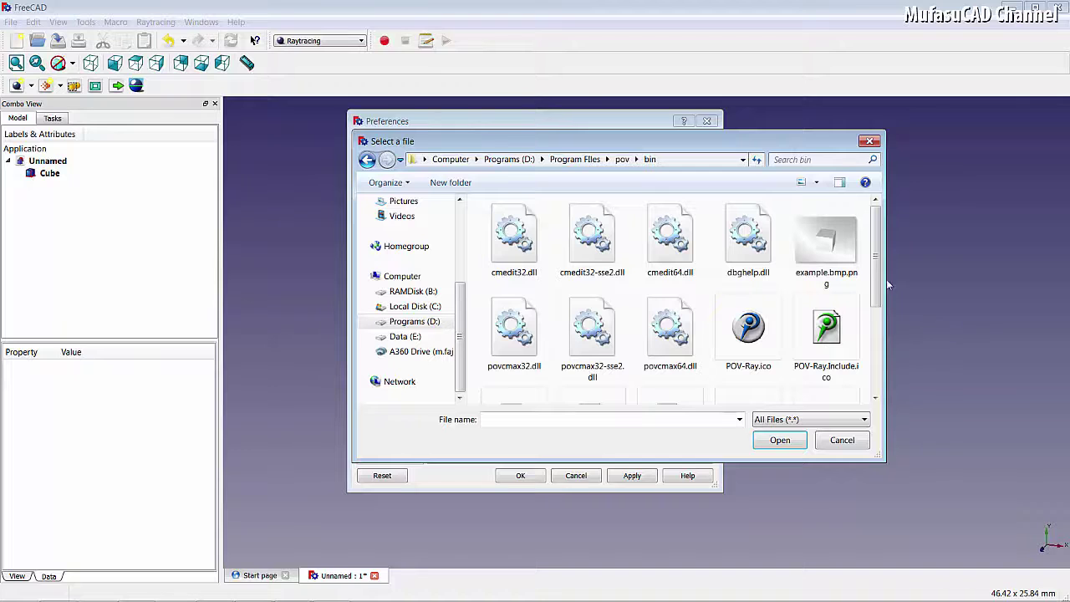
scroll(814, 359, down, 2)
scroll(813, 359, down, 2)
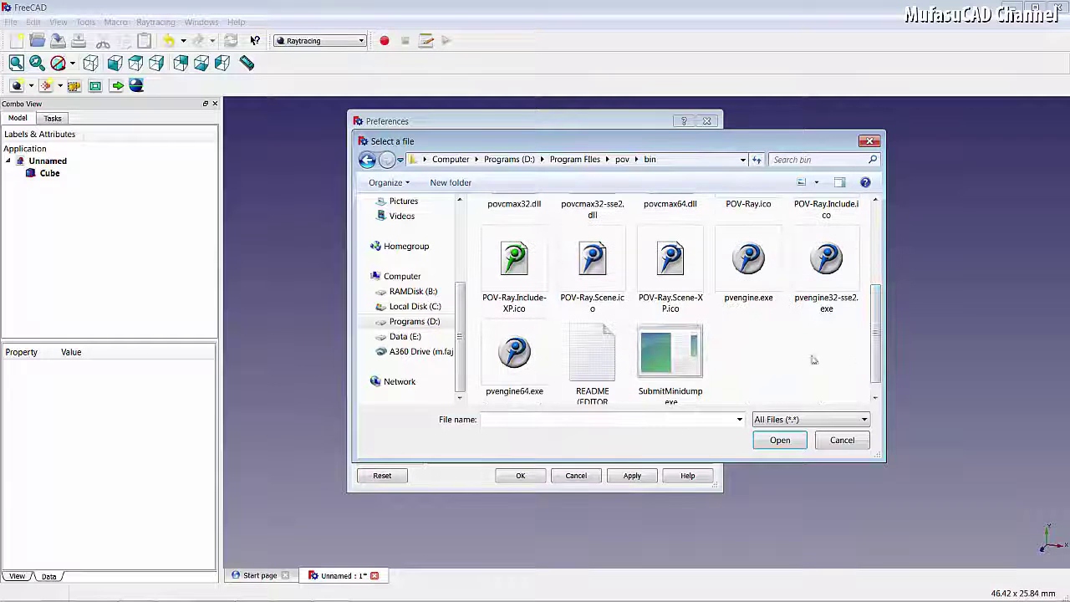
click(802, 308)
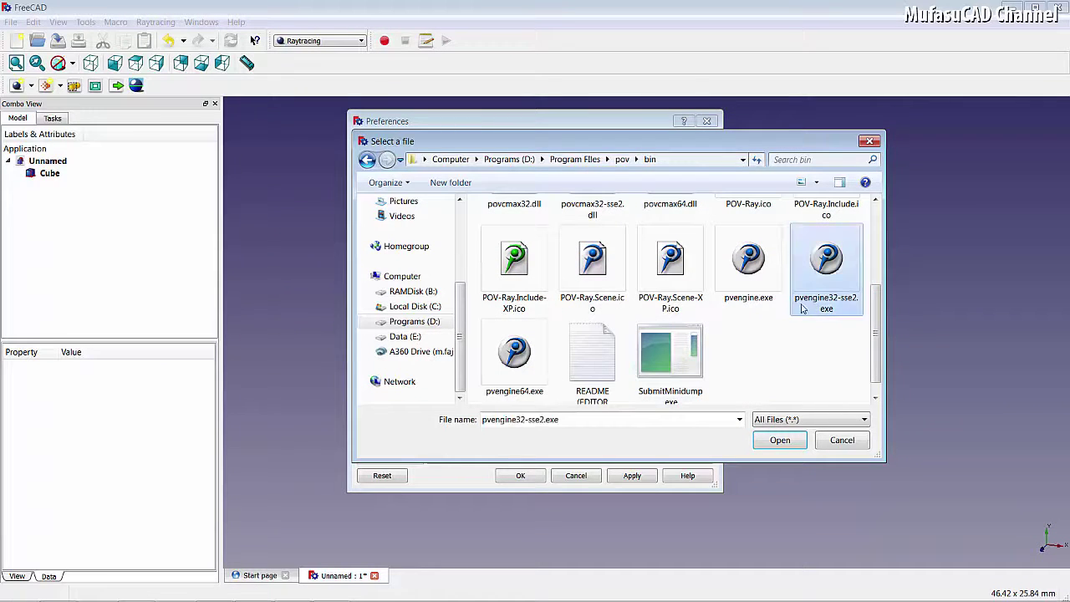
mouse_move(827, 275)
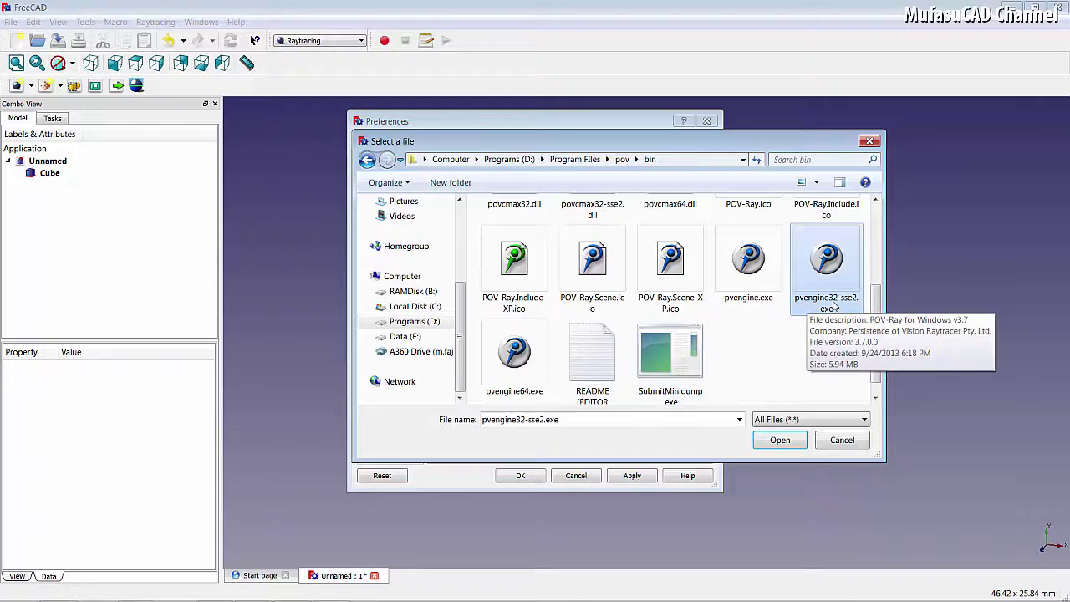
click(784, 440)
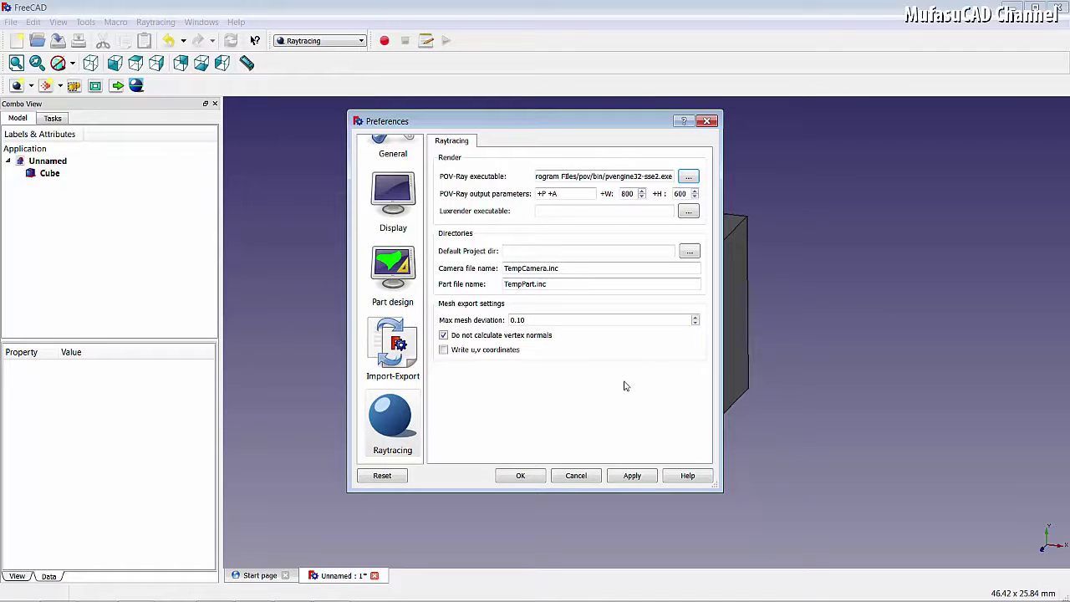
click(637, 475)
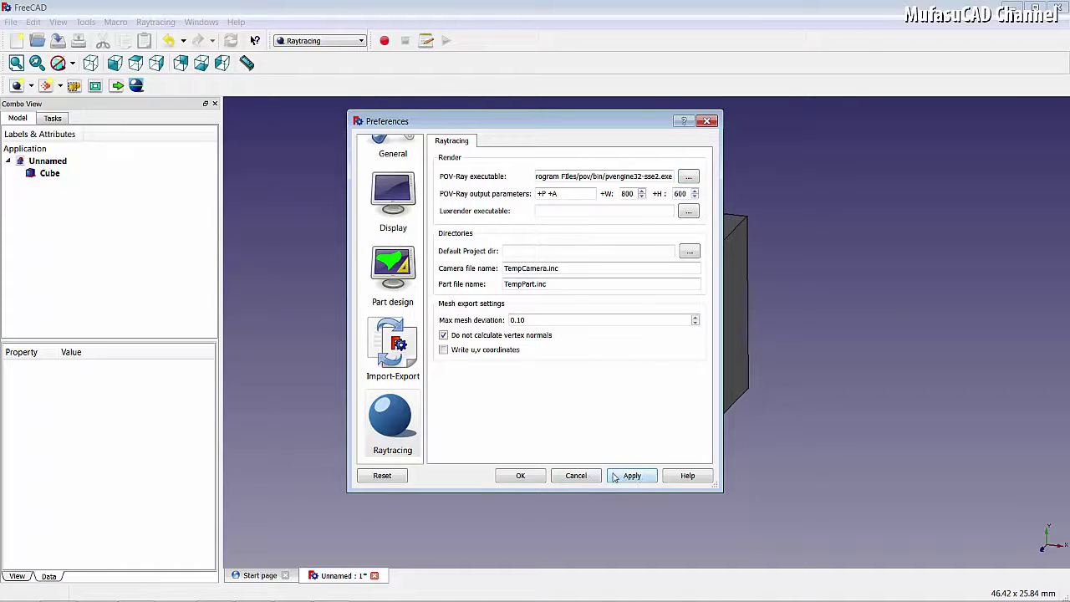
- Close Preferences with OK and switch the cube's view to perspective projection
click(520, 475)
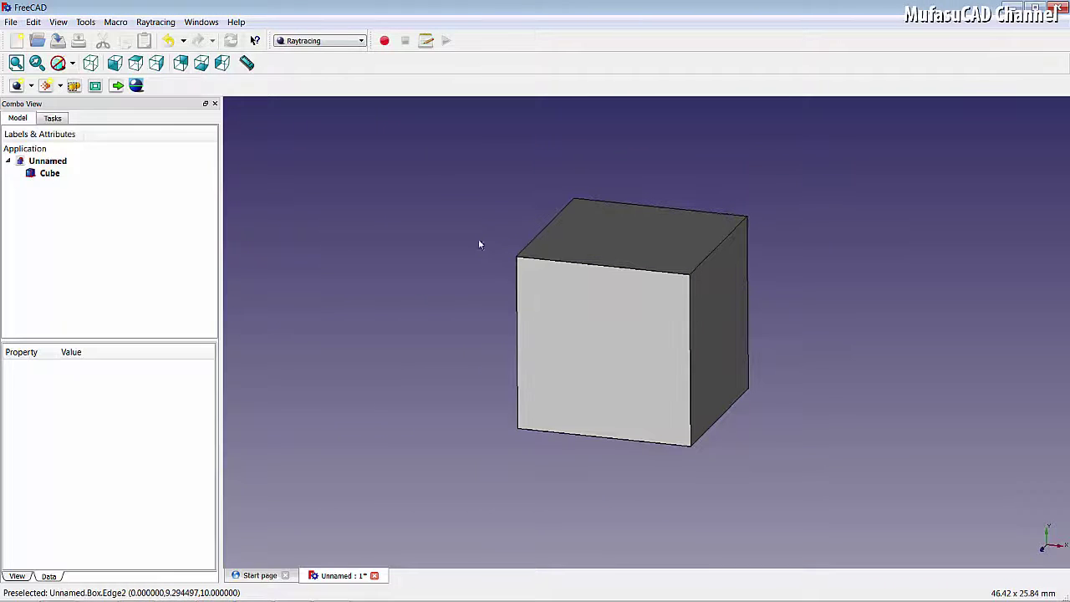
click(58, 22)
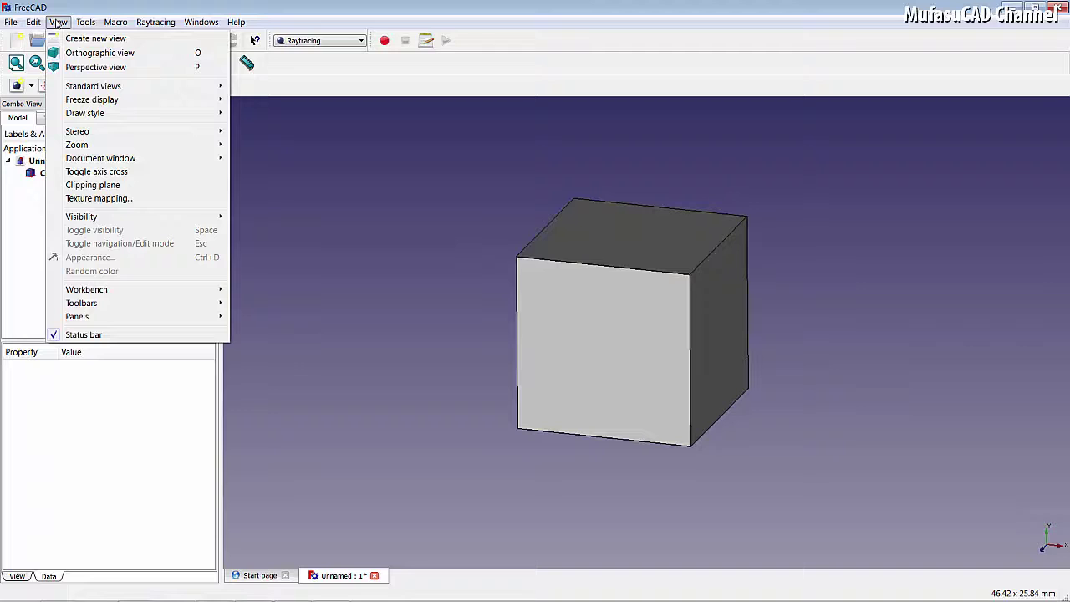
click(94, 69)
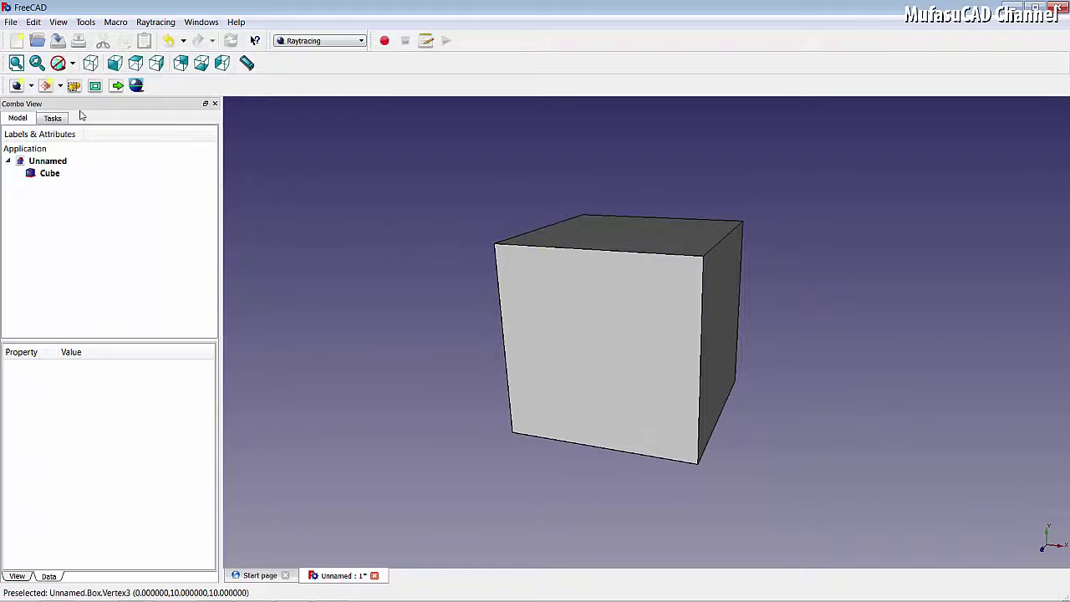
click(31, 85)
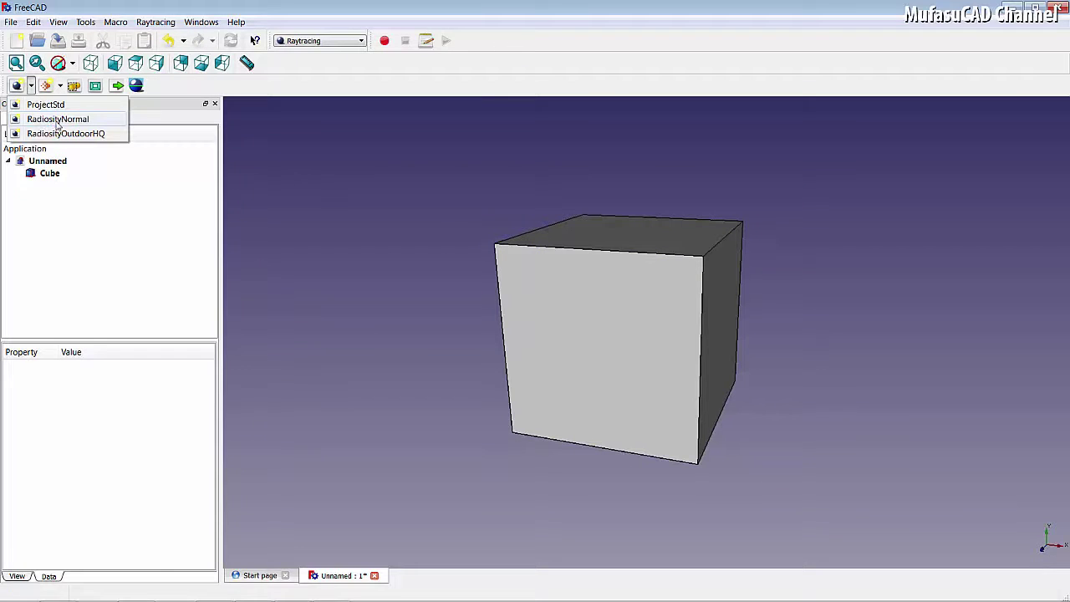
- Create a PovProject from the RadiosityNormal template and inspect its properties
click(83, 120)
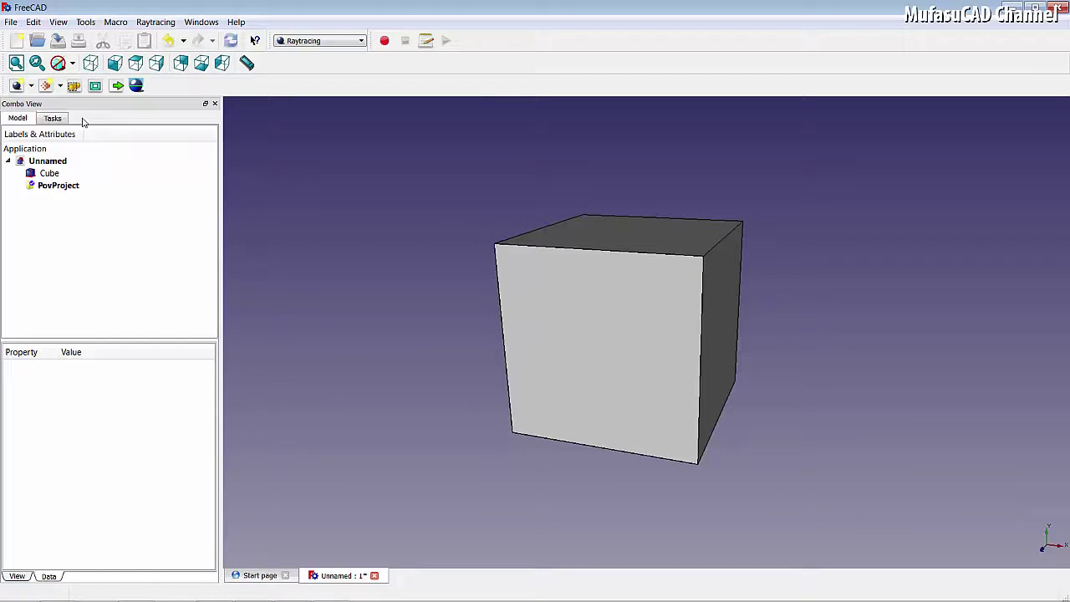
click(59, 189)
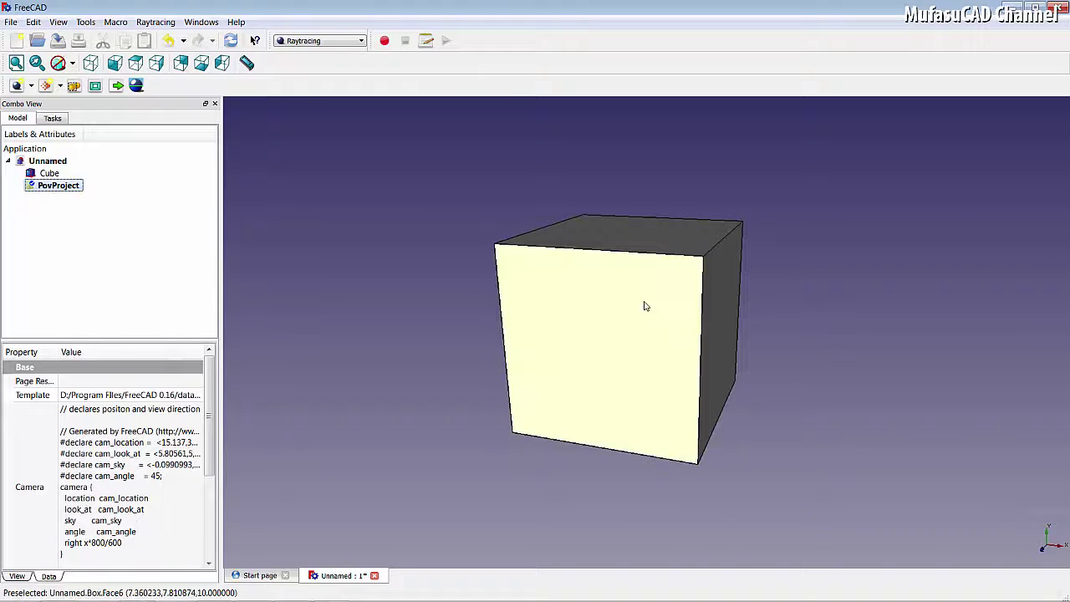
scroll(644, 305, down, 3)
scroll(644, 306, up, 2)
scroll(642, 308, down, 1)
scroll(641, 311, down, 1)
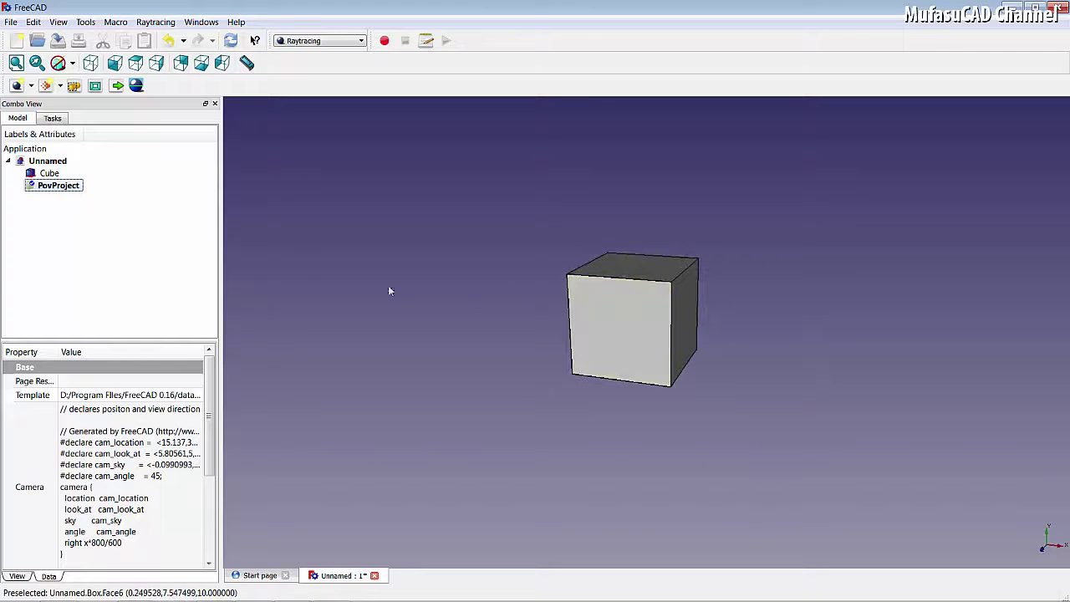
- Match the project camera to the current view and insert the Cube as Box_View
click(97, 92)
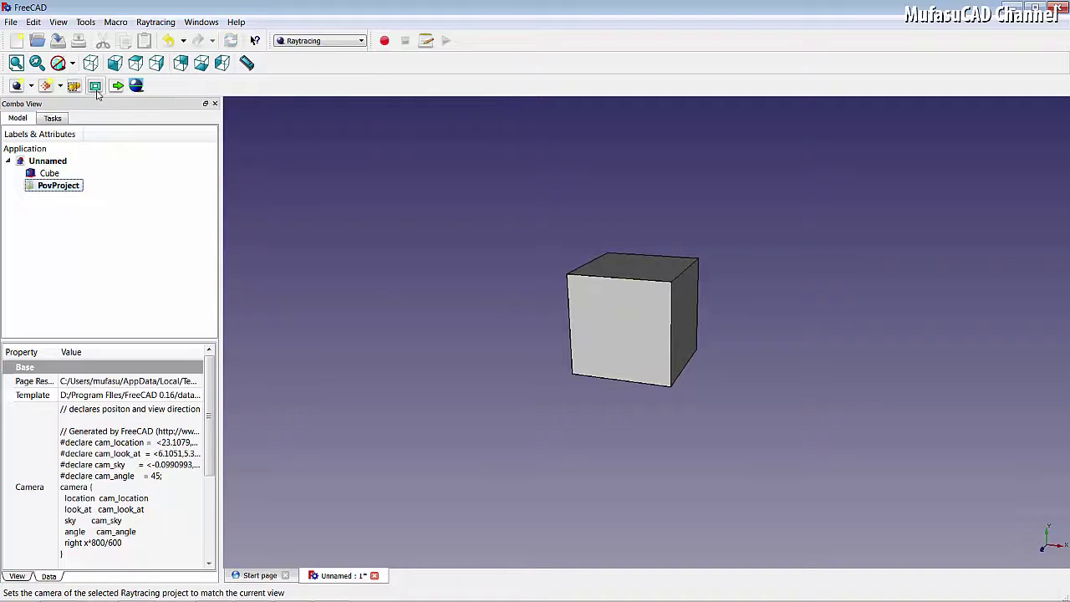
click(40, 173)
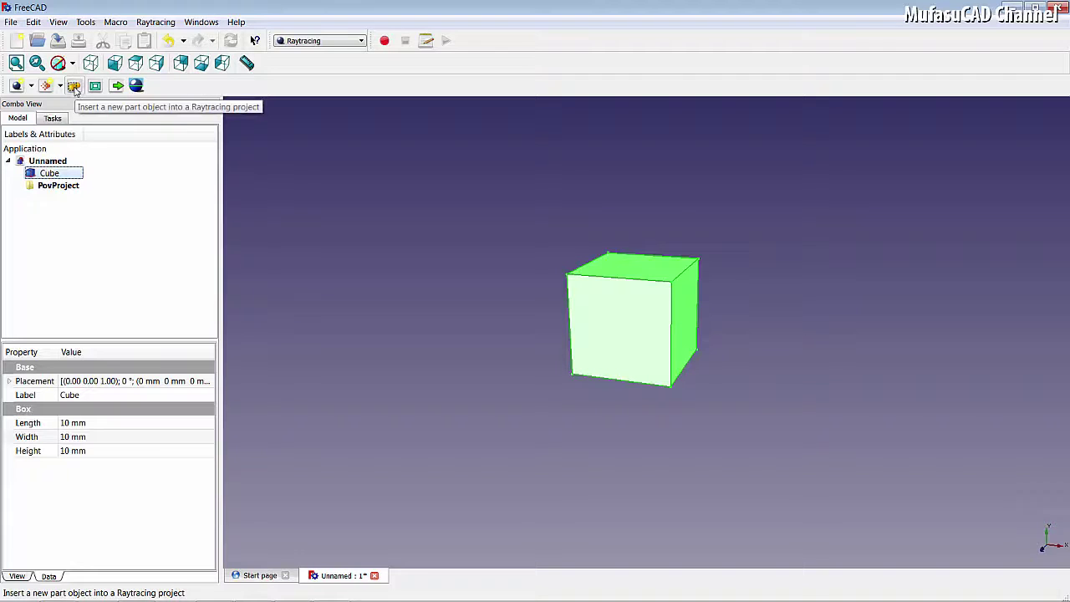
click(73, 86)
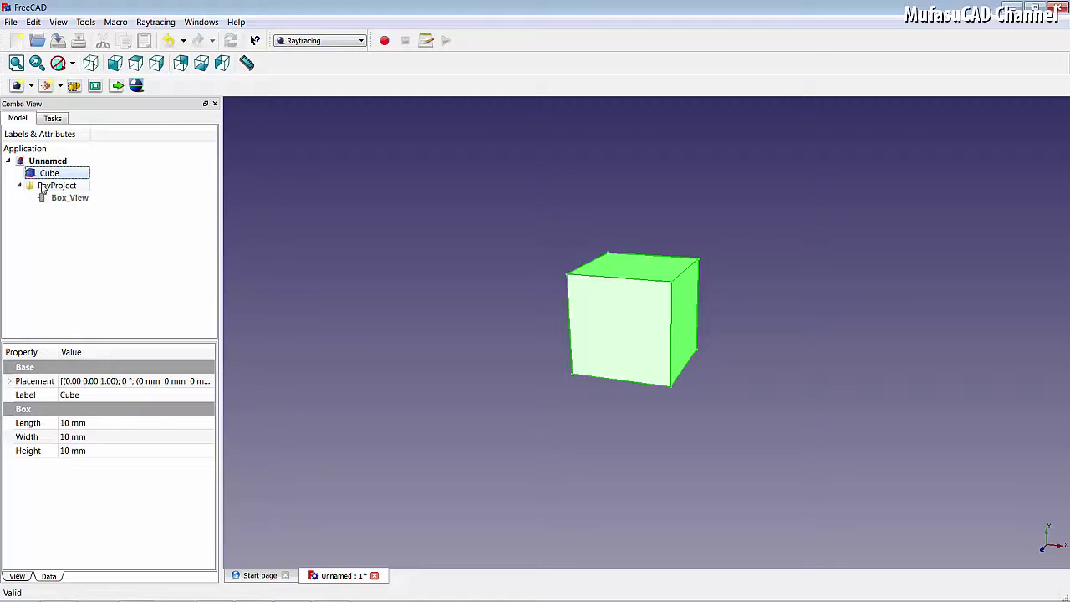
click(42, 188)
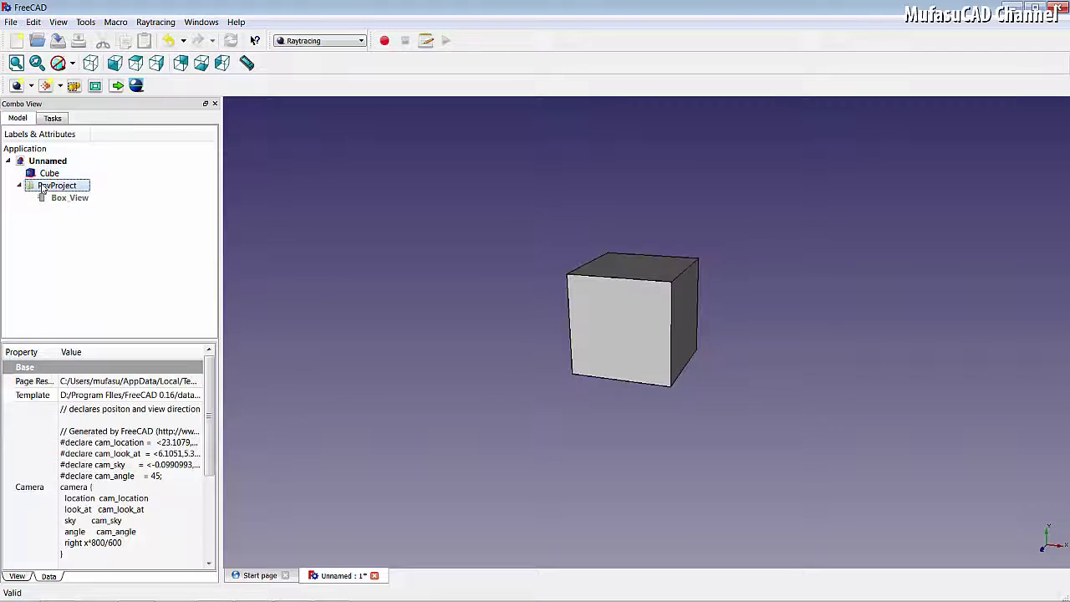
- Render the PovProject with POV-Ray, saving the image as 'dxa' in the pov bin folder
click(136, 86)
text(e)
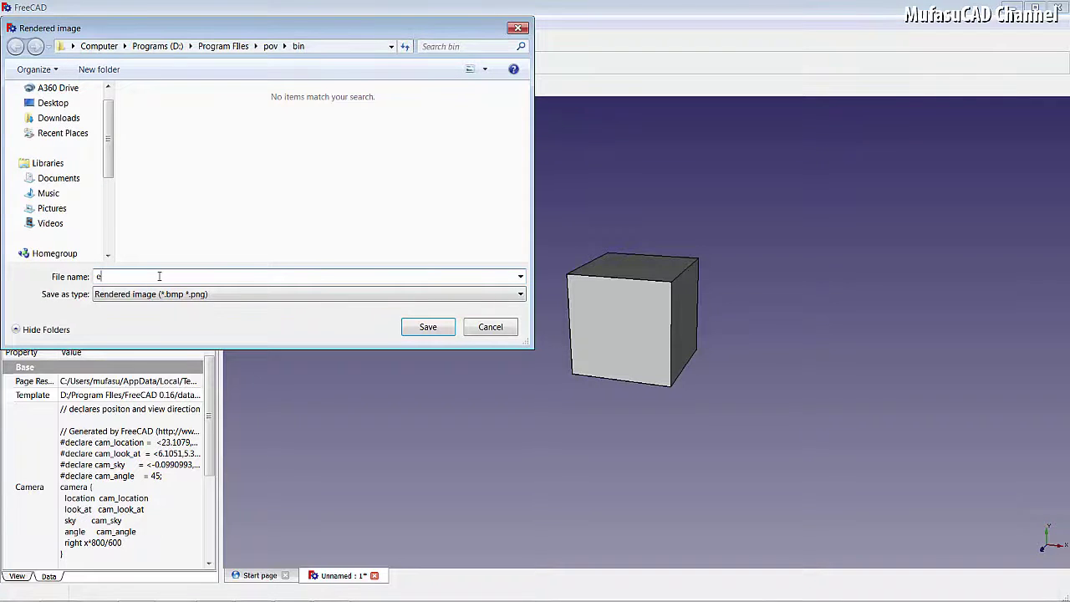
text(dxa)
click(428, 327)
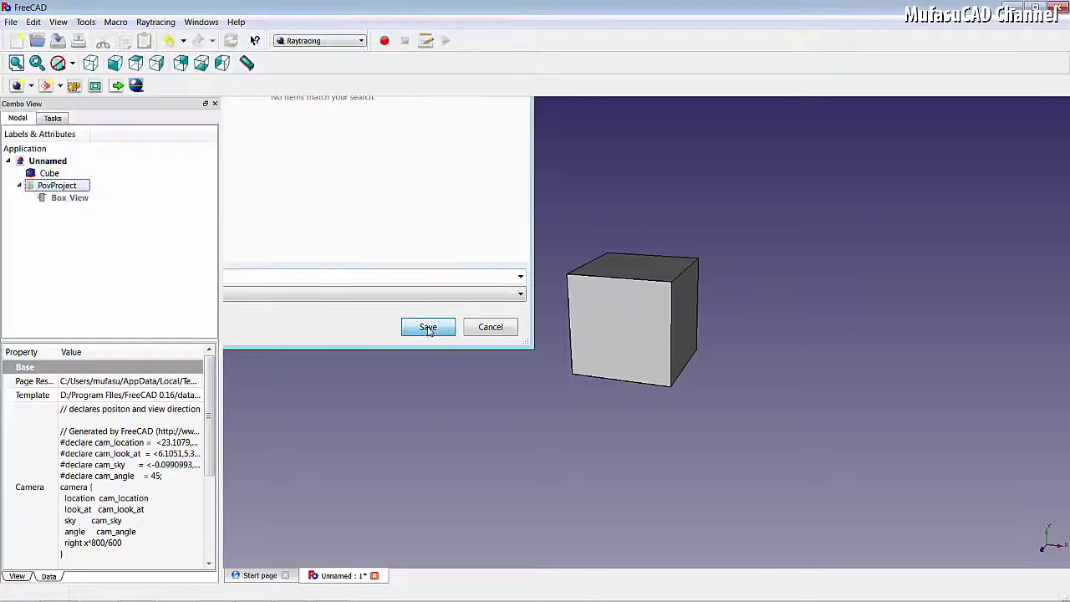